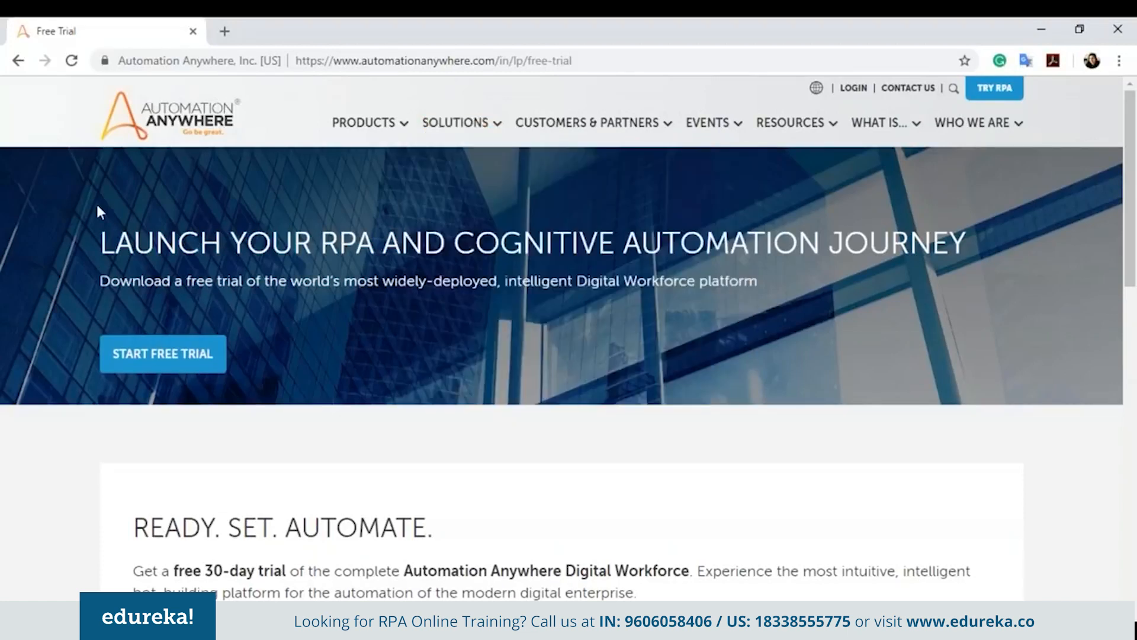
Step: Open the Automation Anywhere free trial sign-up form and review its required fields
click(159, 355)
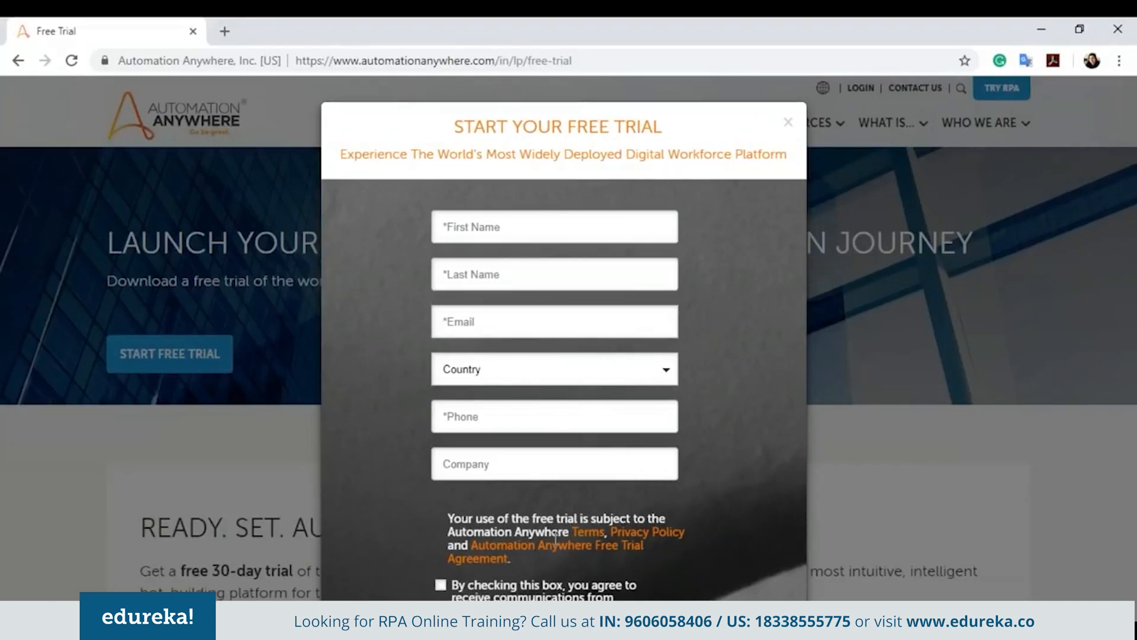
scroll(587, 258, down, 3)
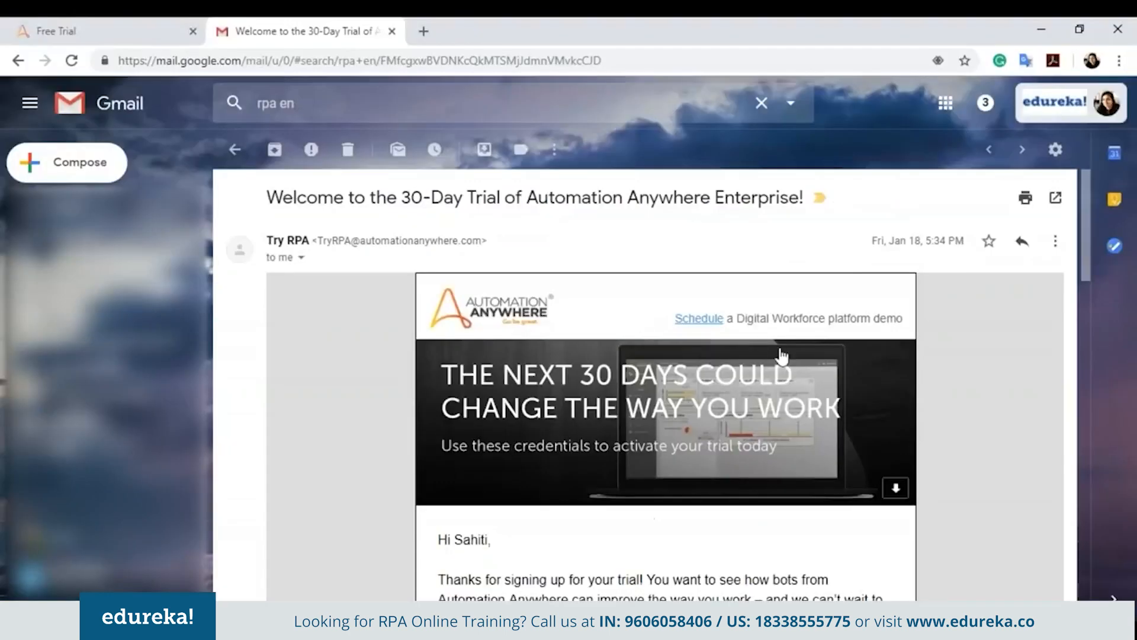
Step: Search the mailbox for "iq bot" and open the IQ Bot trial welcome email at its login instructions
scroll(625, 512, down, 3)
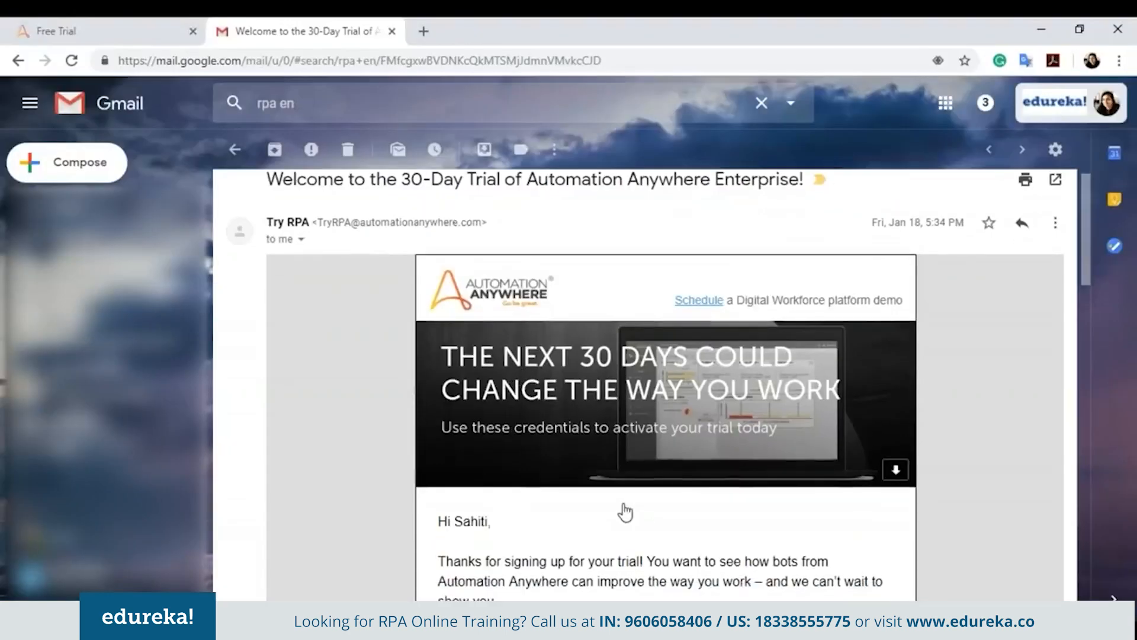
scroll(628, 510, up, 3)
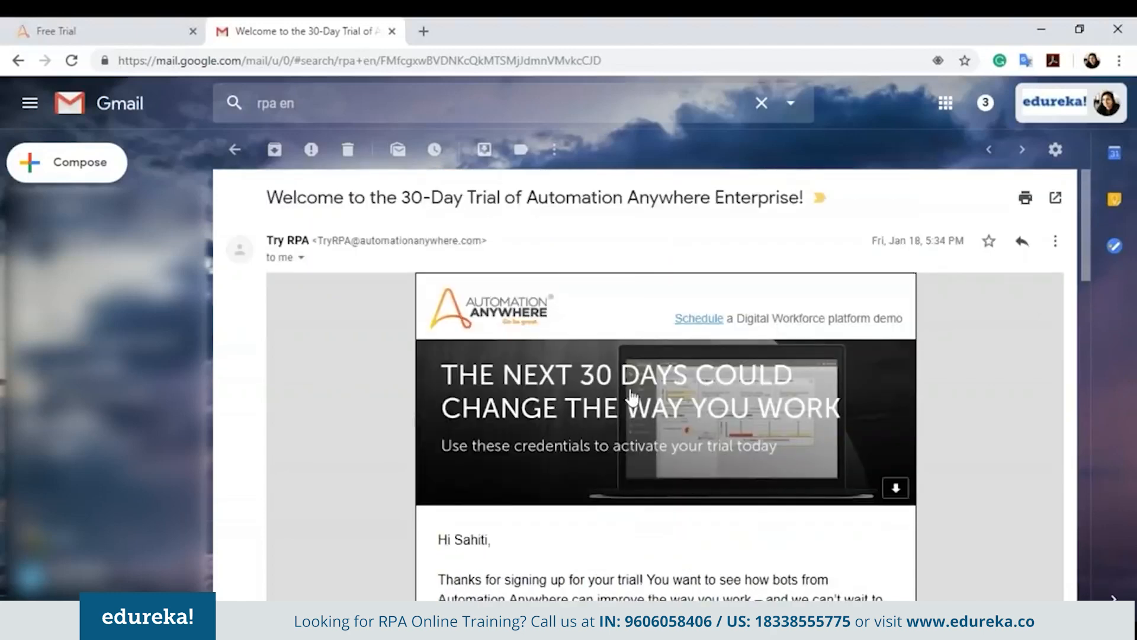
click(402, 108)
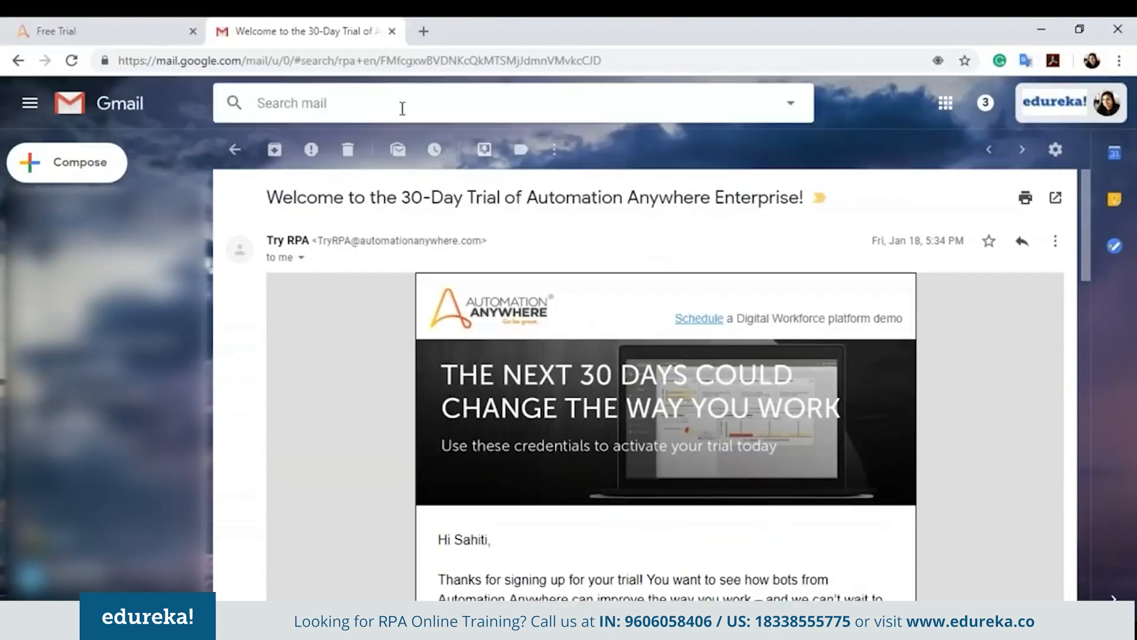
text(c)
key(BackSpace)
text(iq )
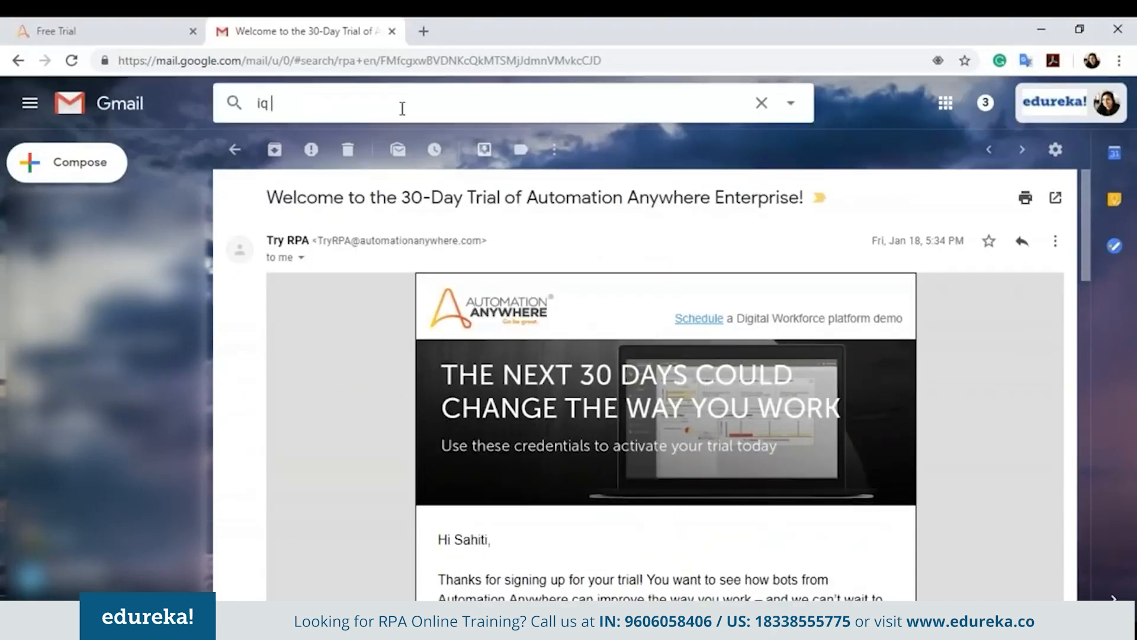
text(bot)
key(Return)
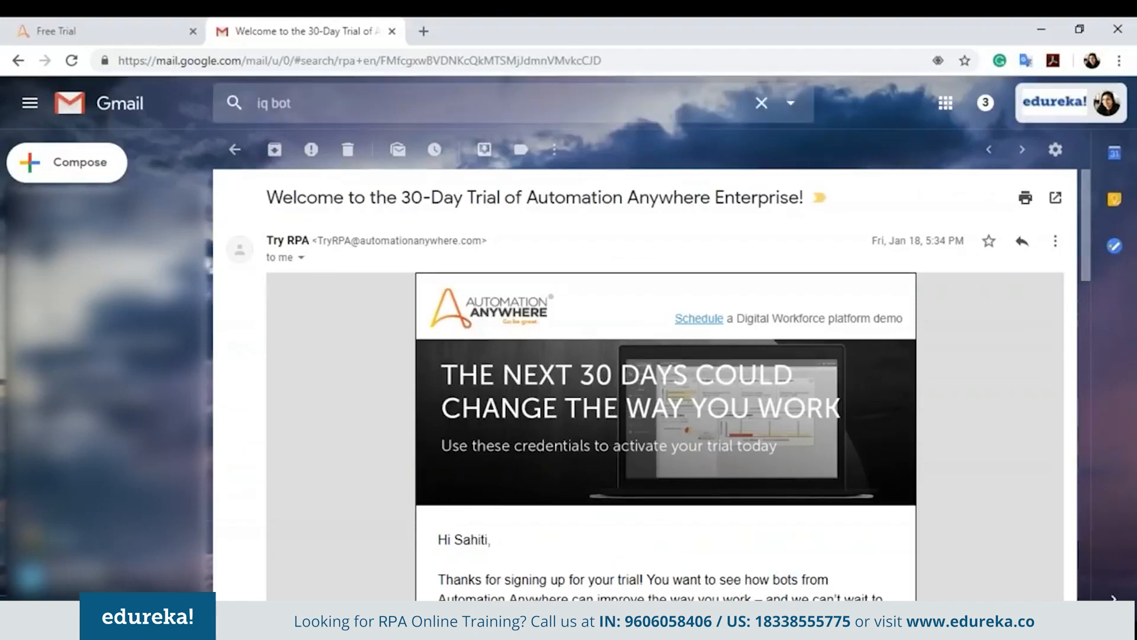
scroll(678, 390, down, 4)
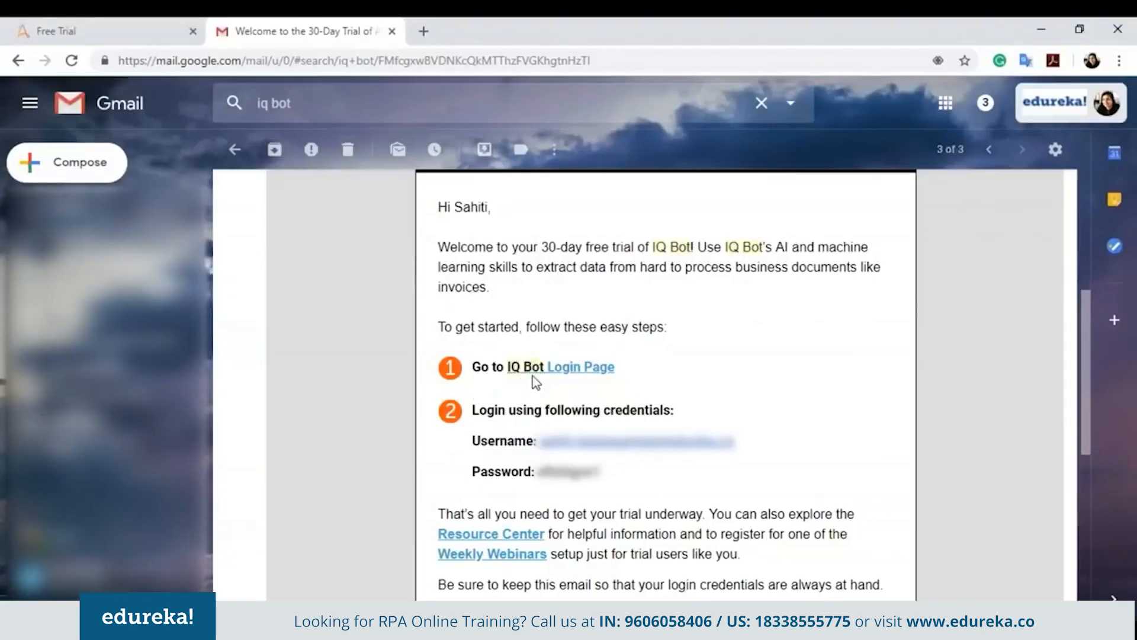
Step: Open the IQ Bot Login Page link from the email in a new browser tab and switch to that tab
right_click(570, 378)
click(578, 386)
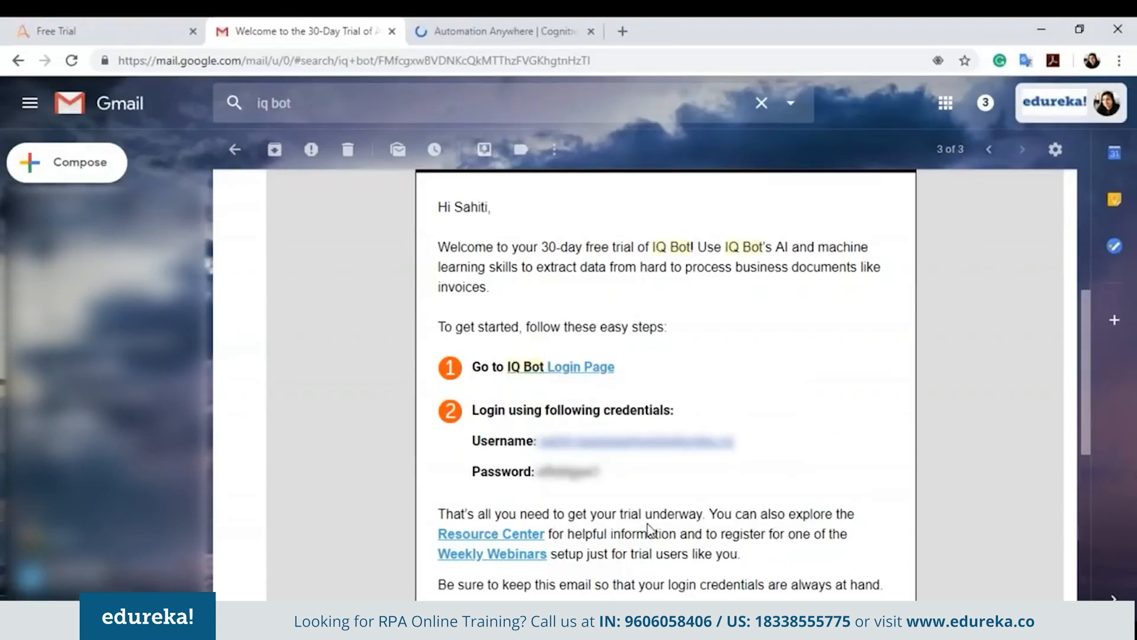
click(453, 27)
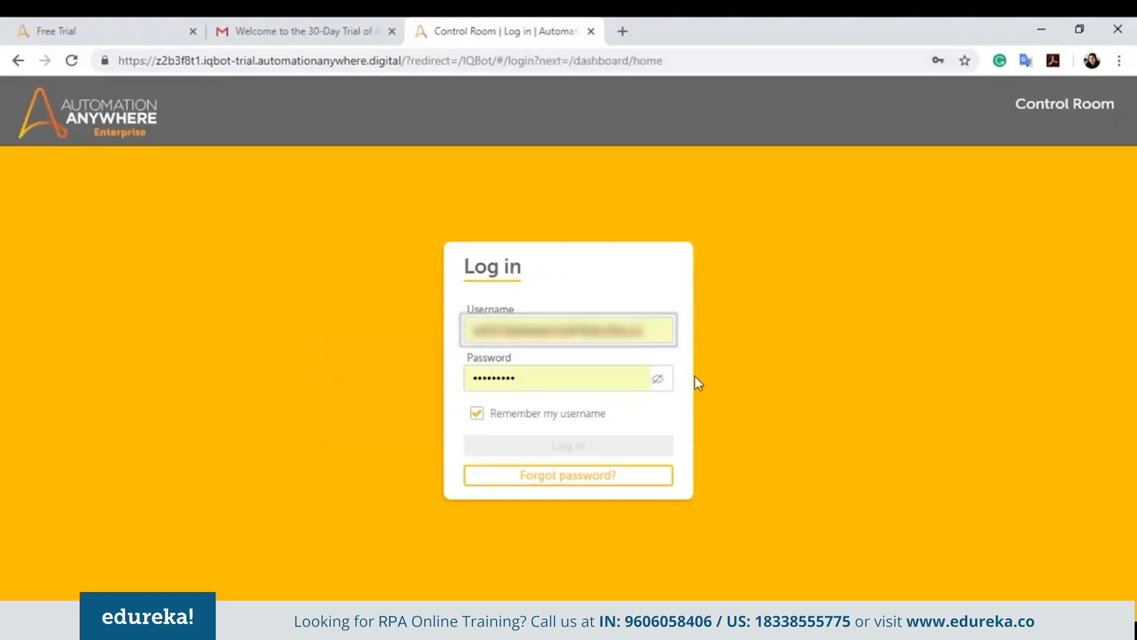
Step: Log in to the IQ Bot Control Room with the filled-in username and password
click(602, 385)
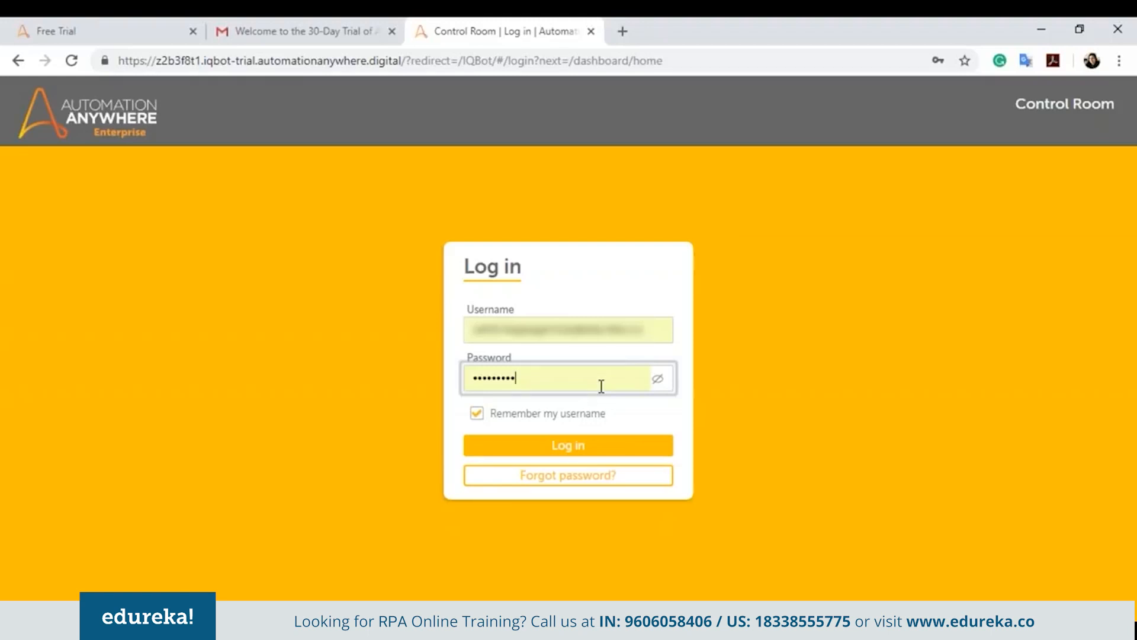
click(706, 414)
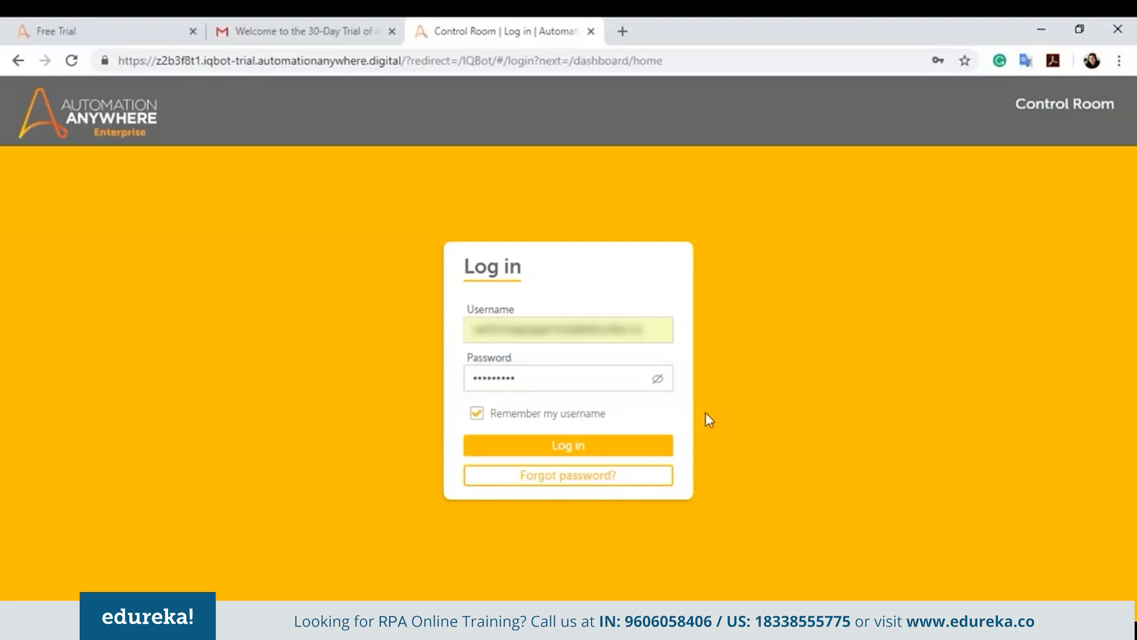
click(603, 448)
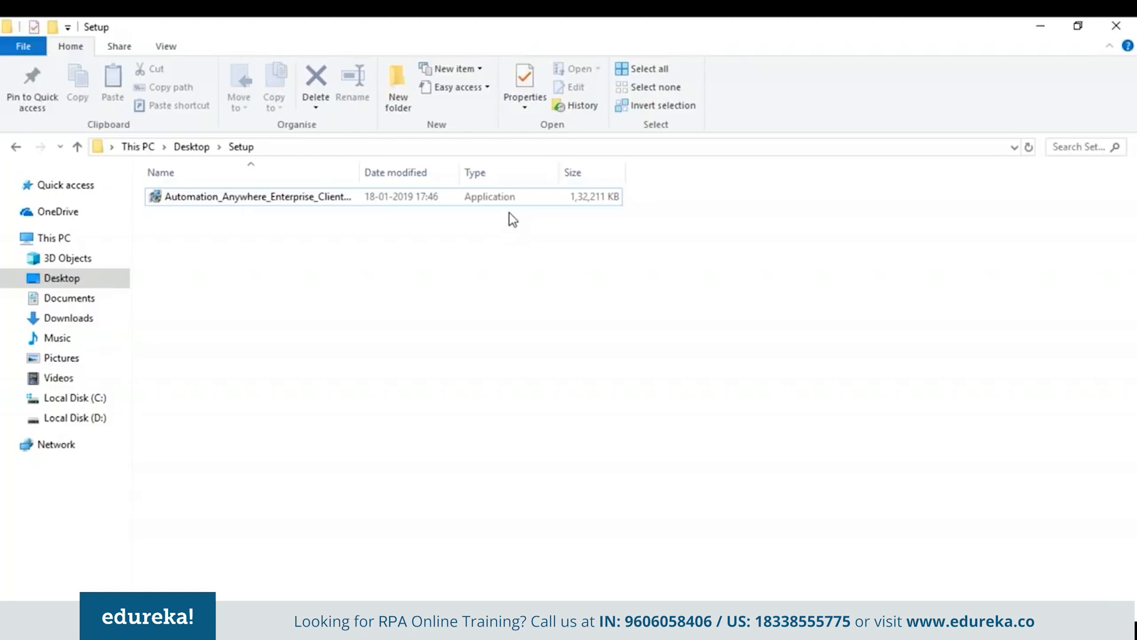
Step: Run the Automation_Anywhere_Enterprise_Client installer from the Setup folder and accept the license agreement
click(509, 205)
double_click(508, 205)
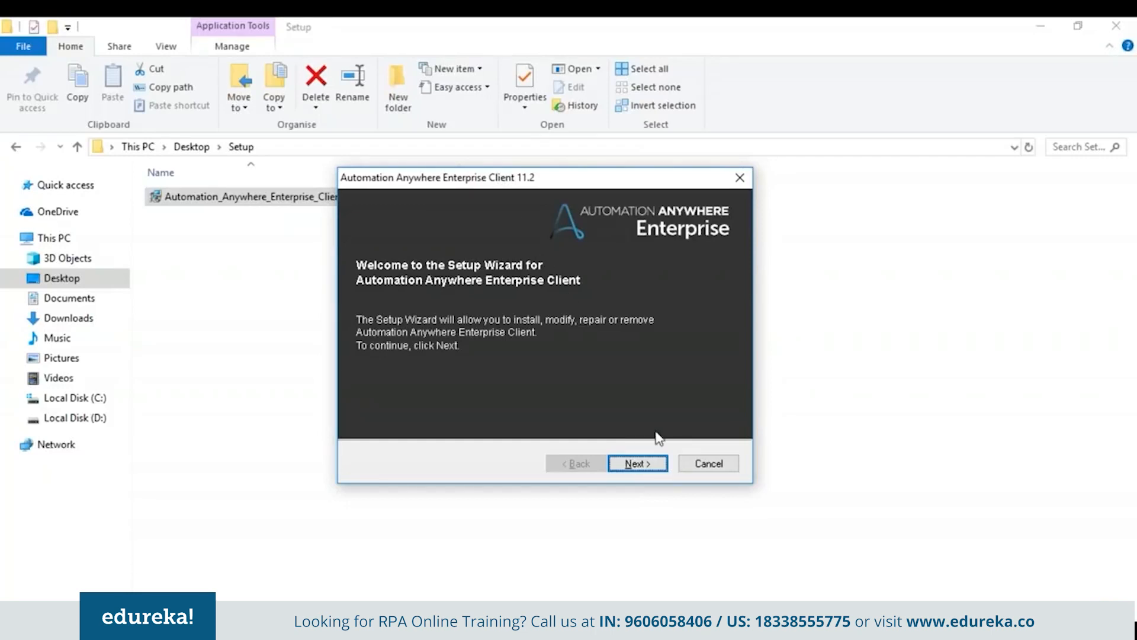
click(652, 466)
click(399, 412)
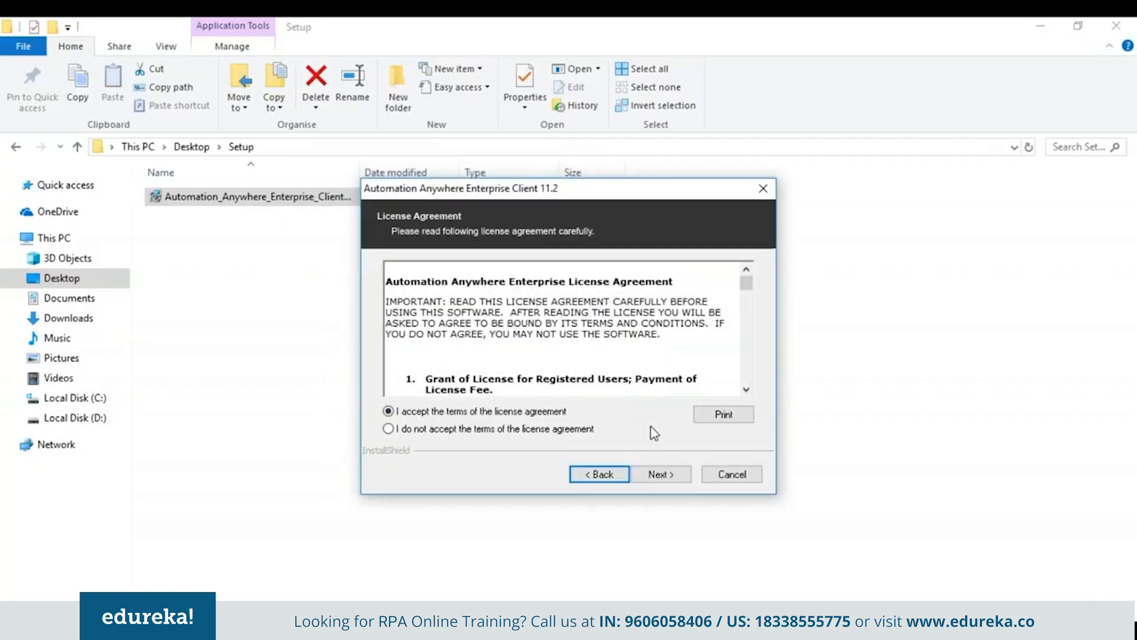
click(653, 477)
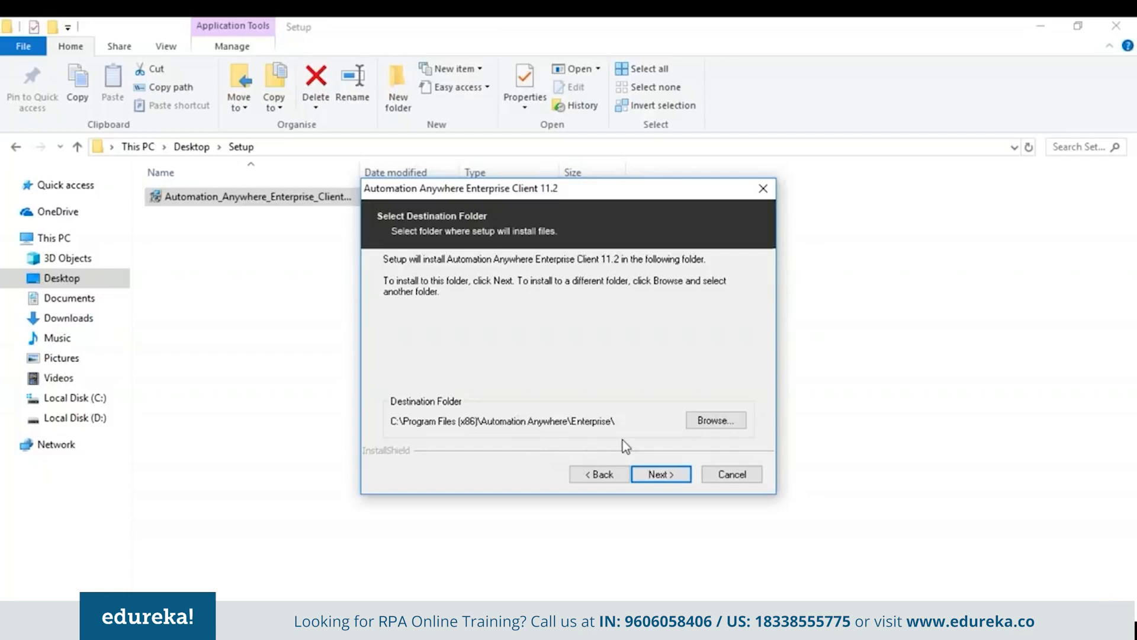
Step: Install Enterprise Client 11.2 in the default destination folder with the preset options, then finish setup with launching the client enabled
click(678, 475)
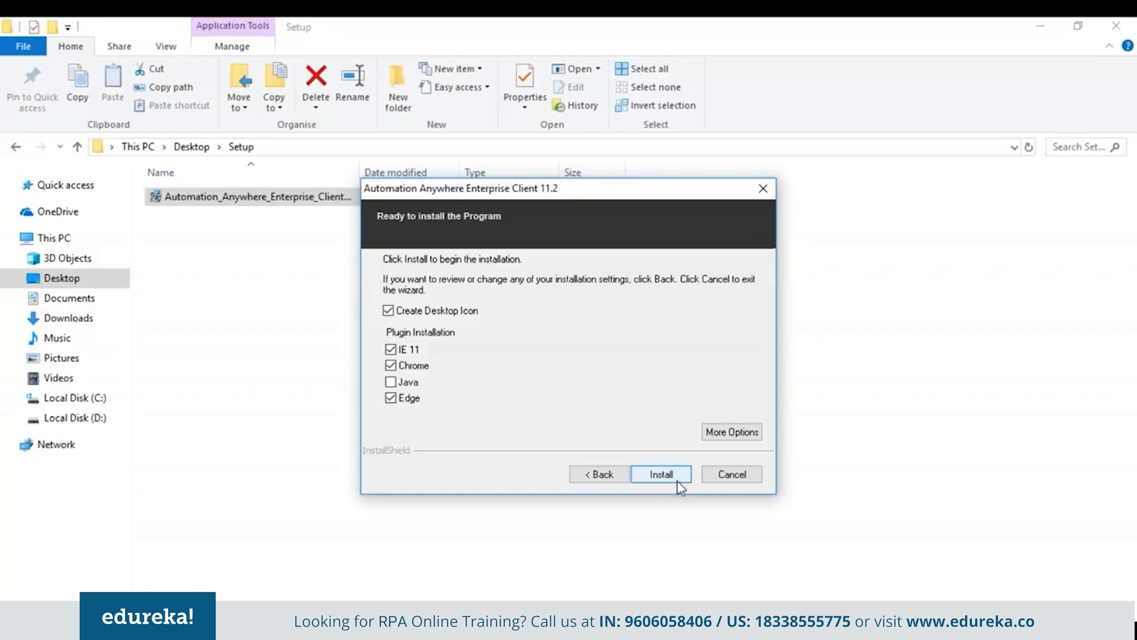
click(677, 481)
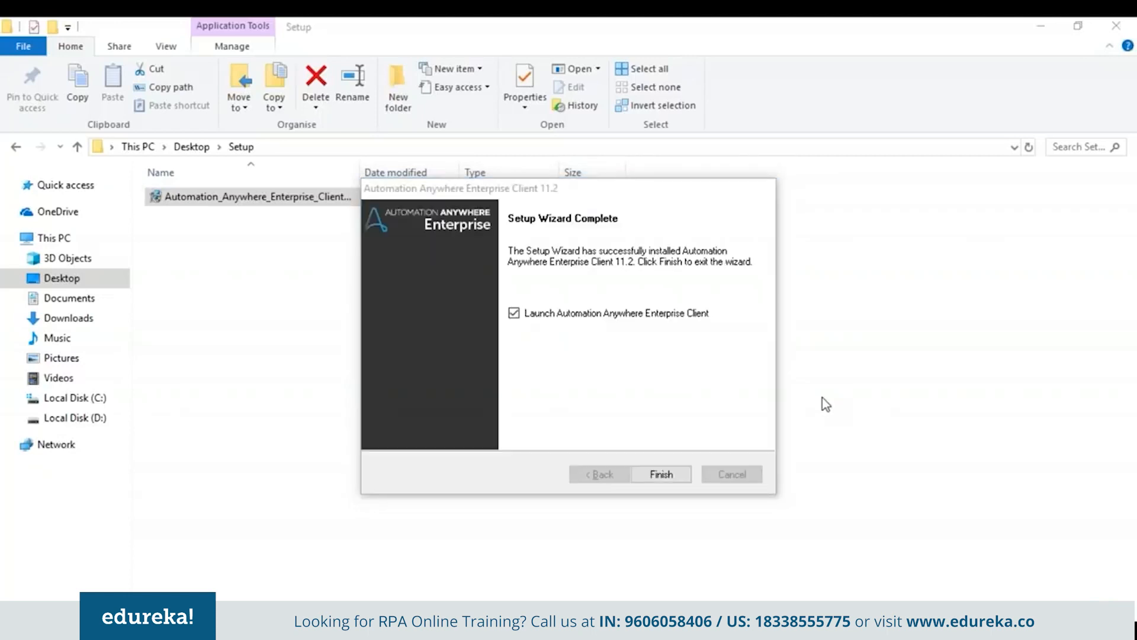
click(635, 285)
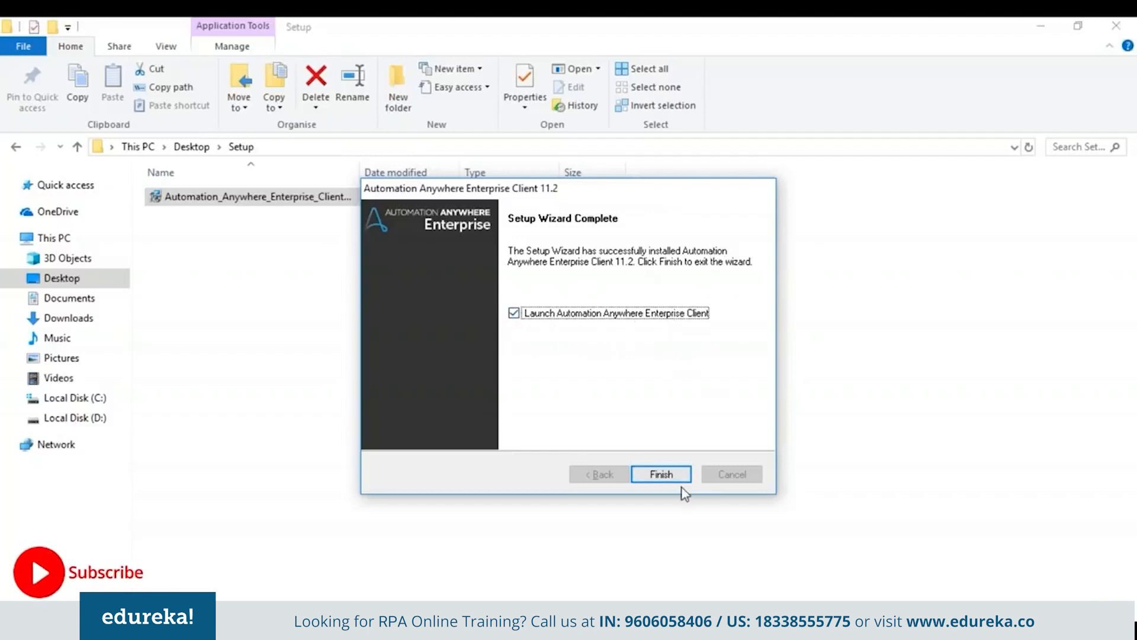
click(667, 479)
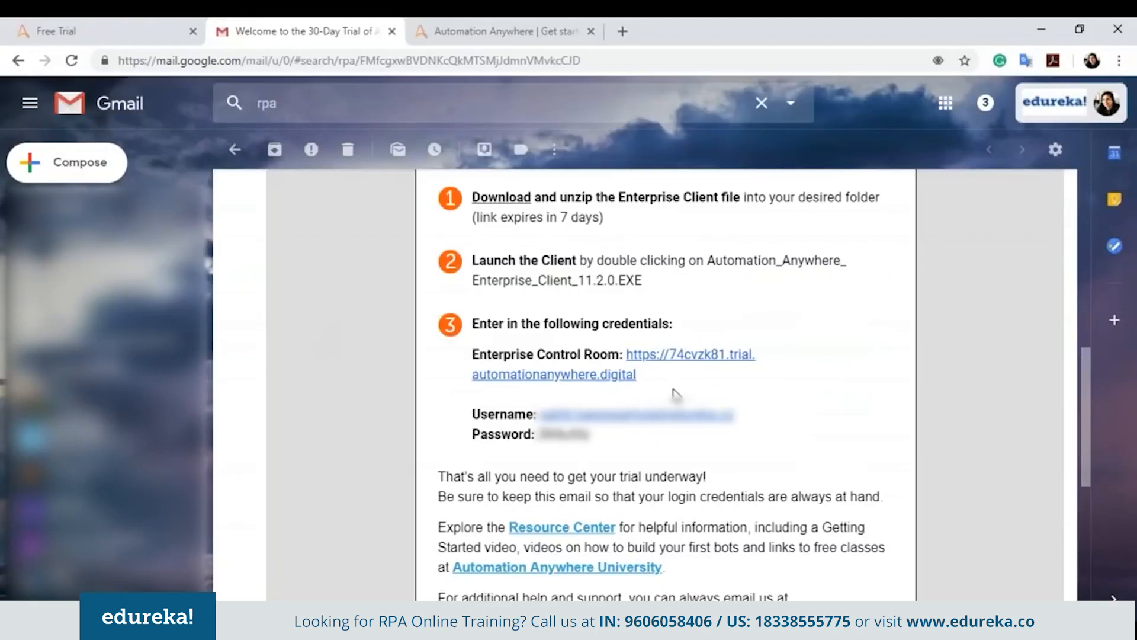
drag(640, 376, 626, 354)
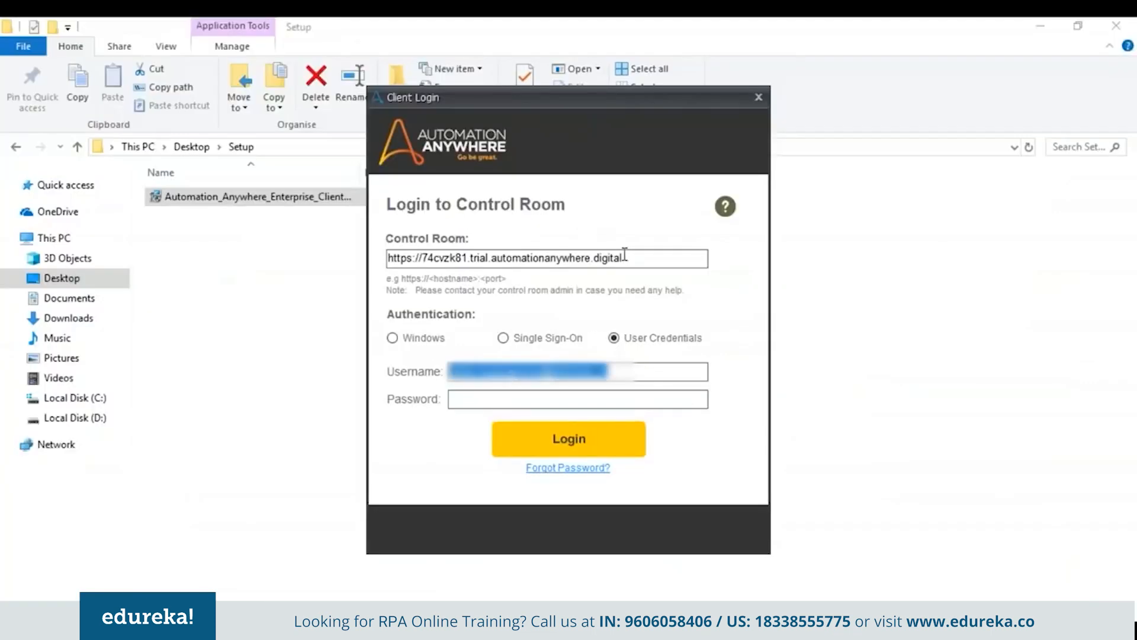
drag(627, 258, 334, 253)
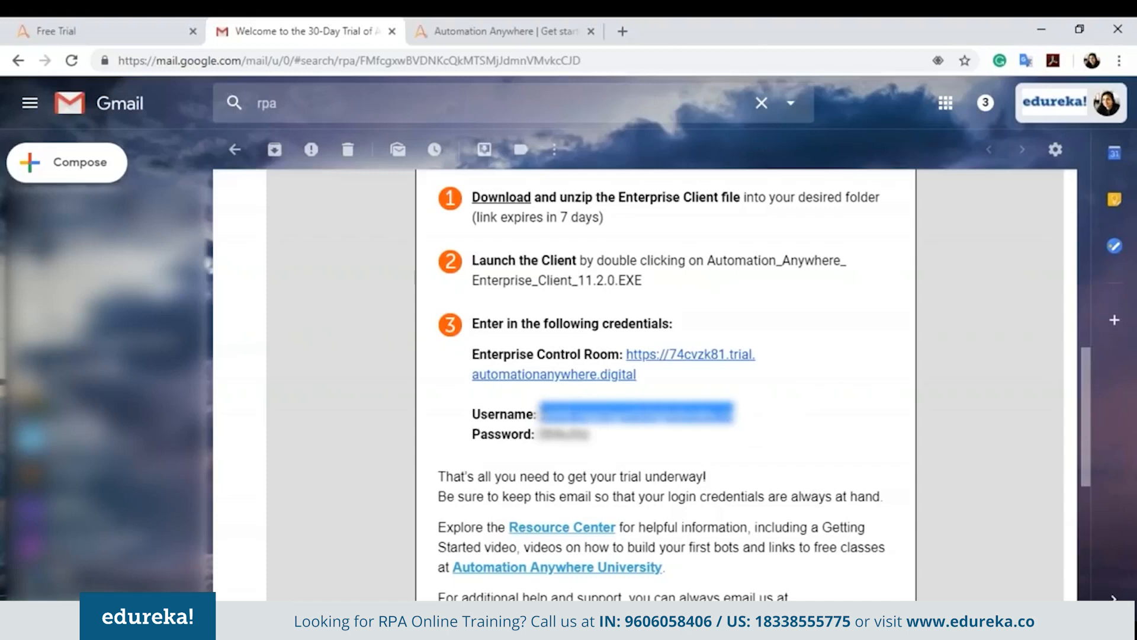
key(alt+Tab)
click(483, 379)
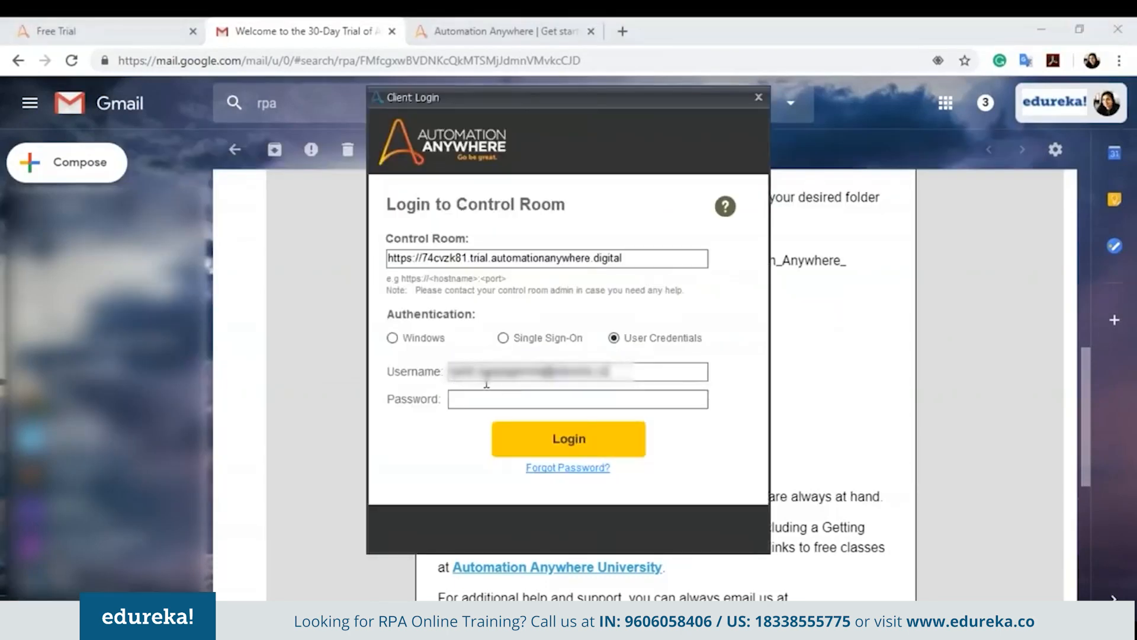
Step: Log in to the Enterprise Client with the account password copied from the trial email, and skip the Getting Started screen
key(alt+Tab)
drag(589, 434, 536, 434)
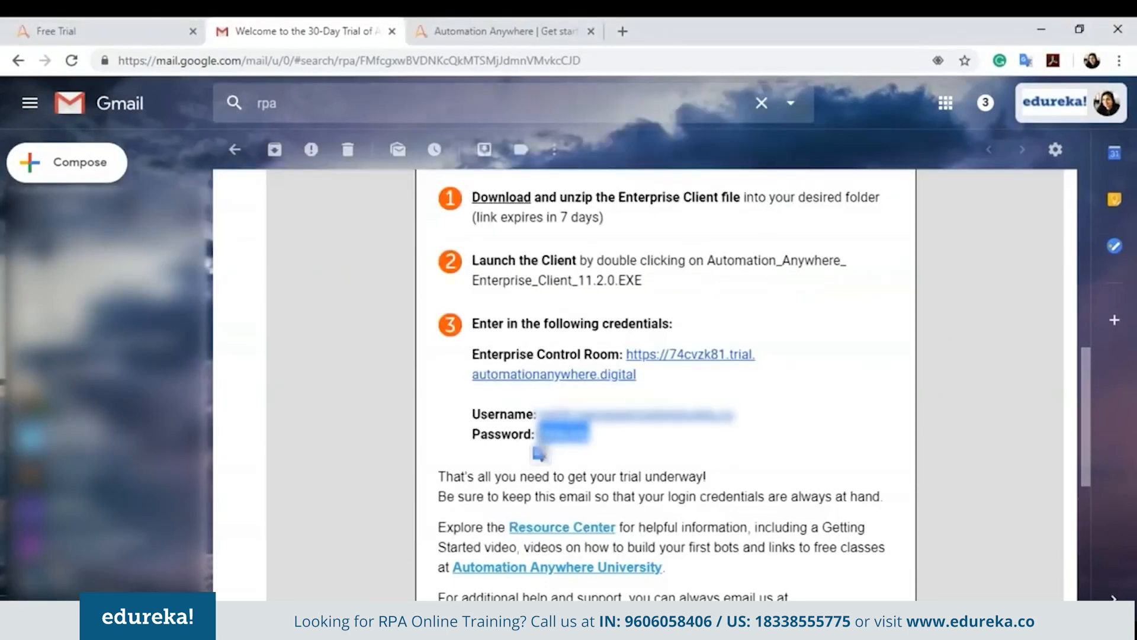
key(alt+Tab)
click(564, 403)
key(ctrl+v)
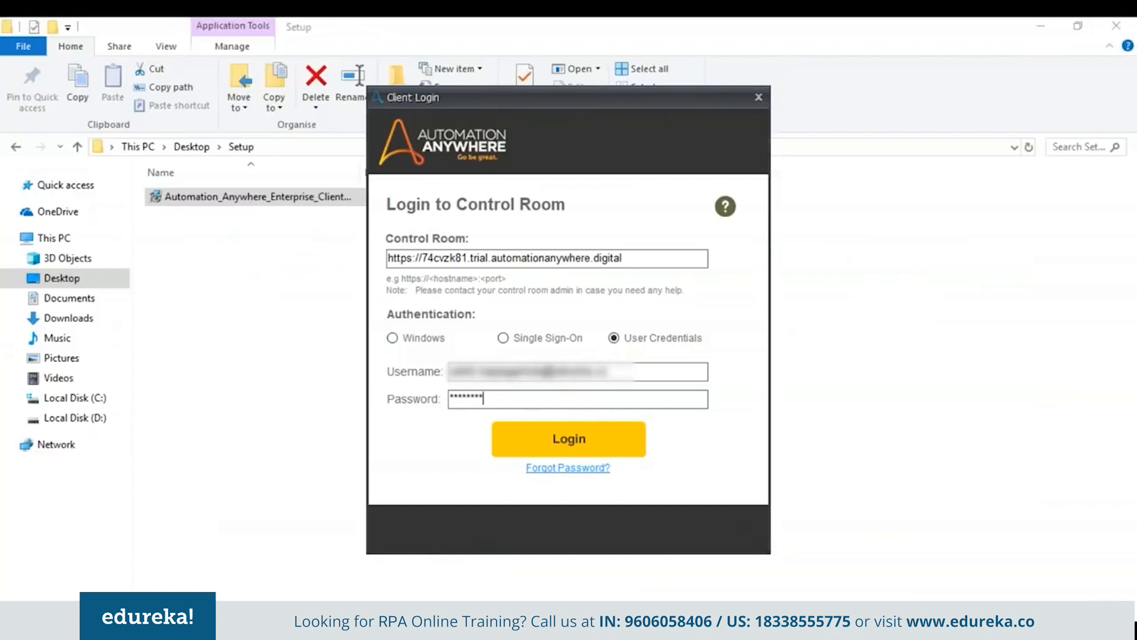
click(590, 446)
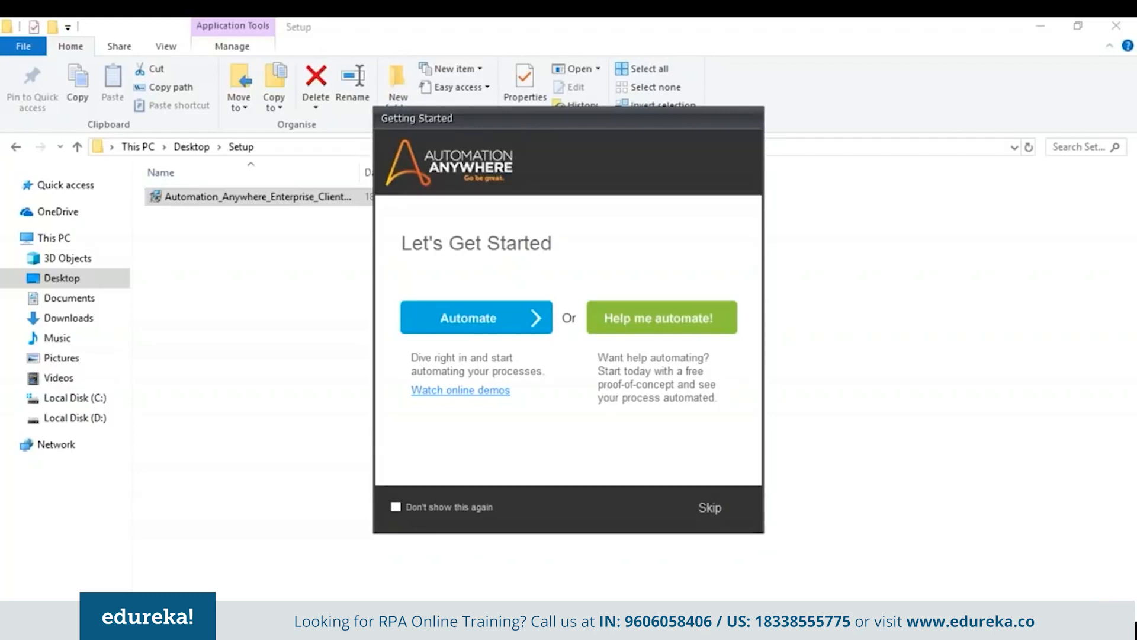
click(713, 511)
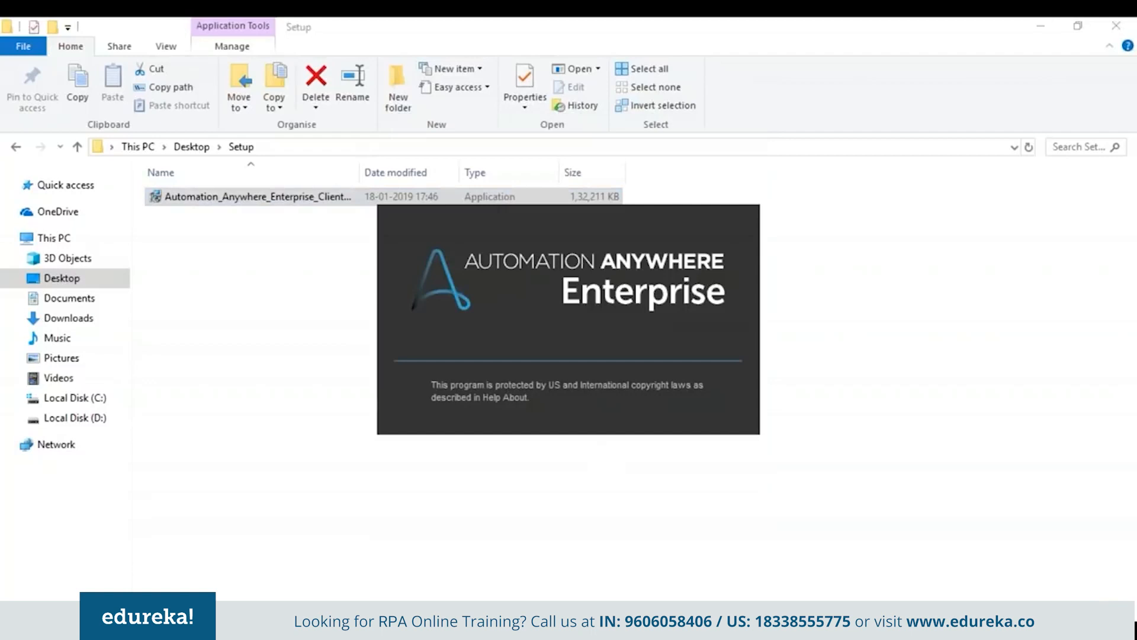